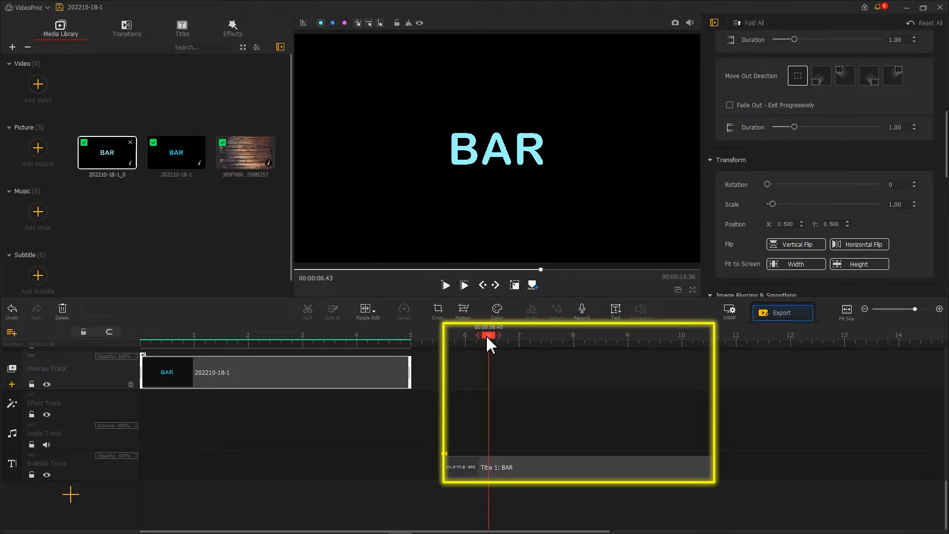
Step: Give the BAR title a text border in #99f9ff sampled from its letters, with size 100 and blur 100
click(519, 469)
click(743, 137)
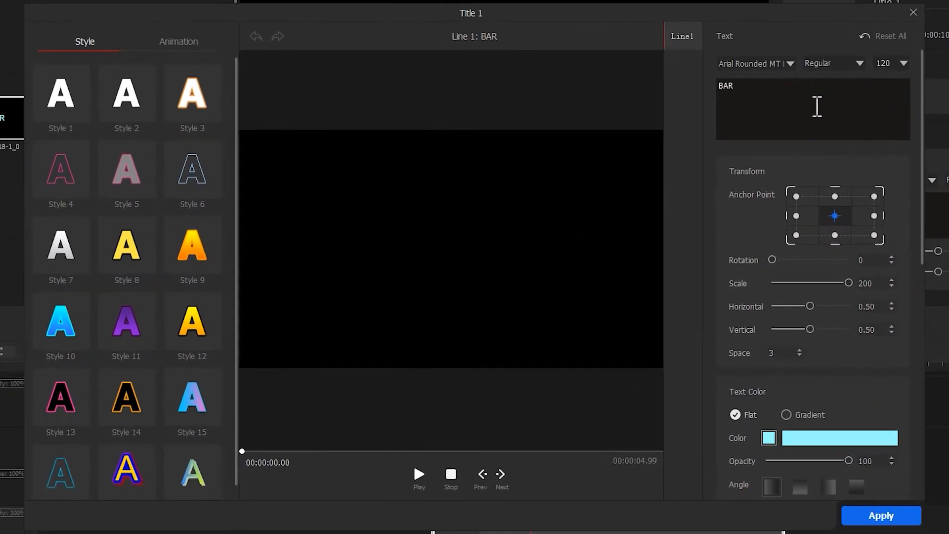
scroll(836, 253, down, 3)
scroll(885, 302, down, 3)
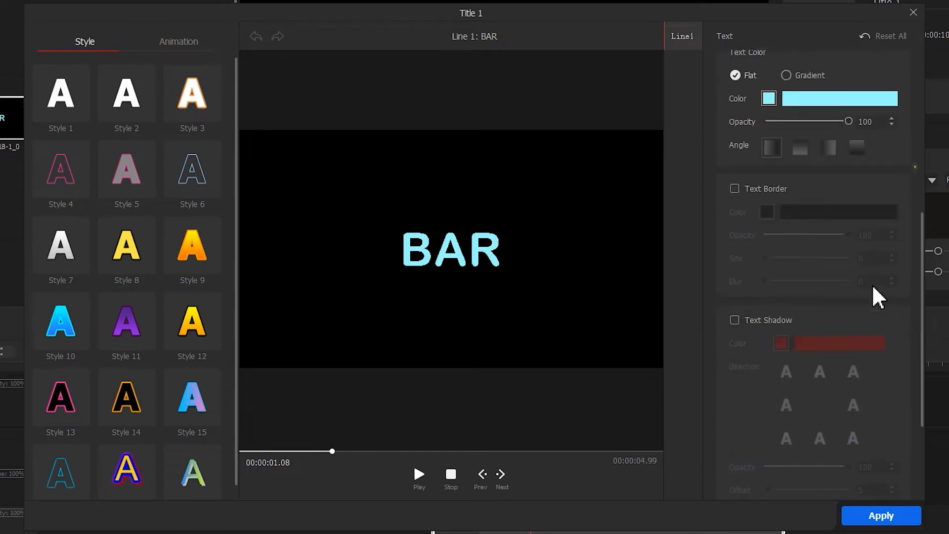
click(734, 189)
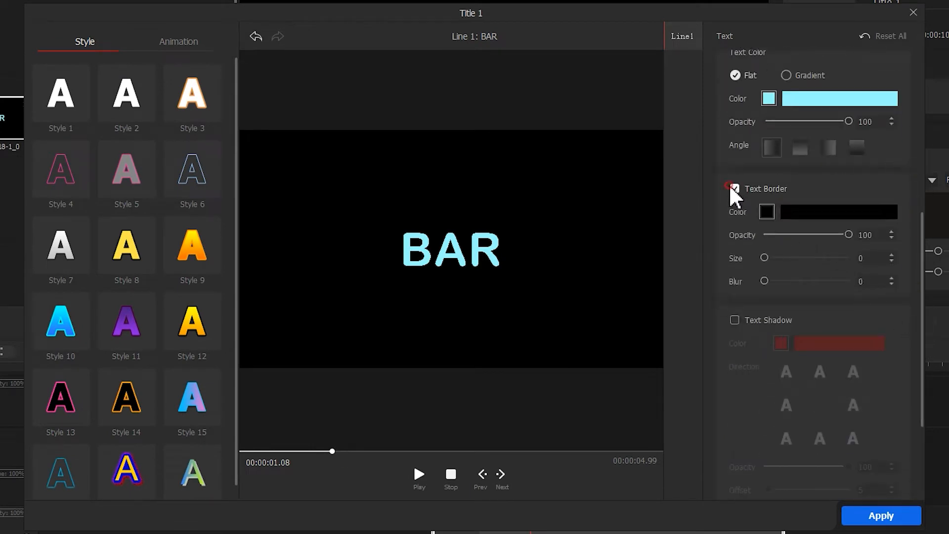
click(767, 211)
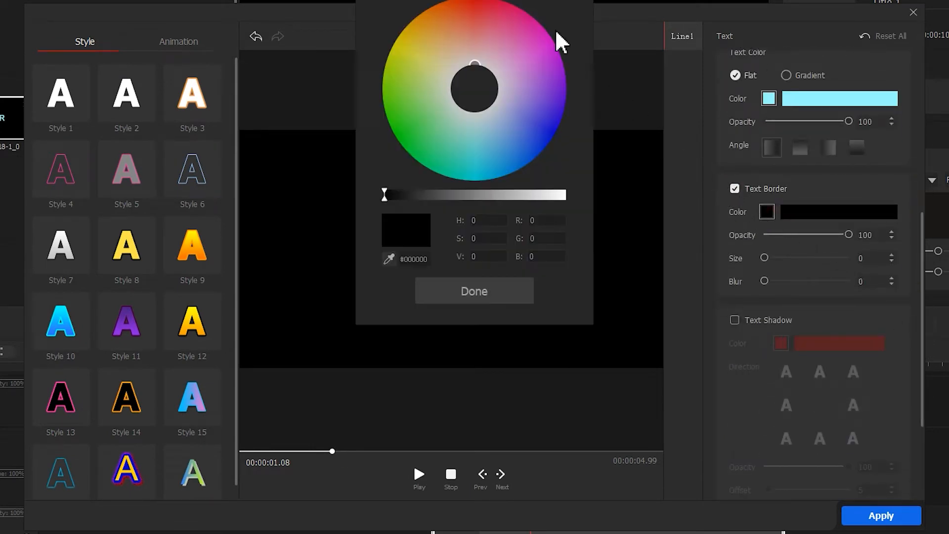
drag(539, 4, 701, 7)
click(574, 251)
click(475, 253)
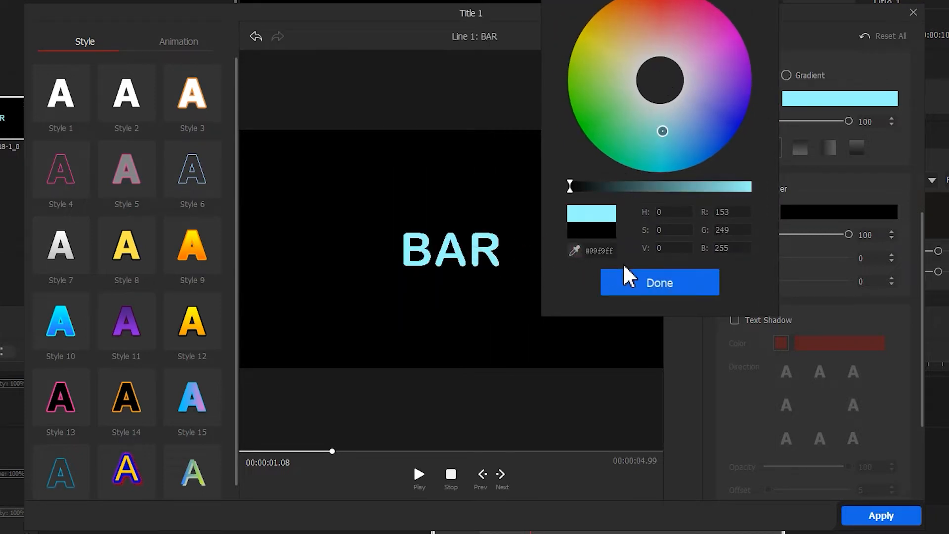
click(648, 280)
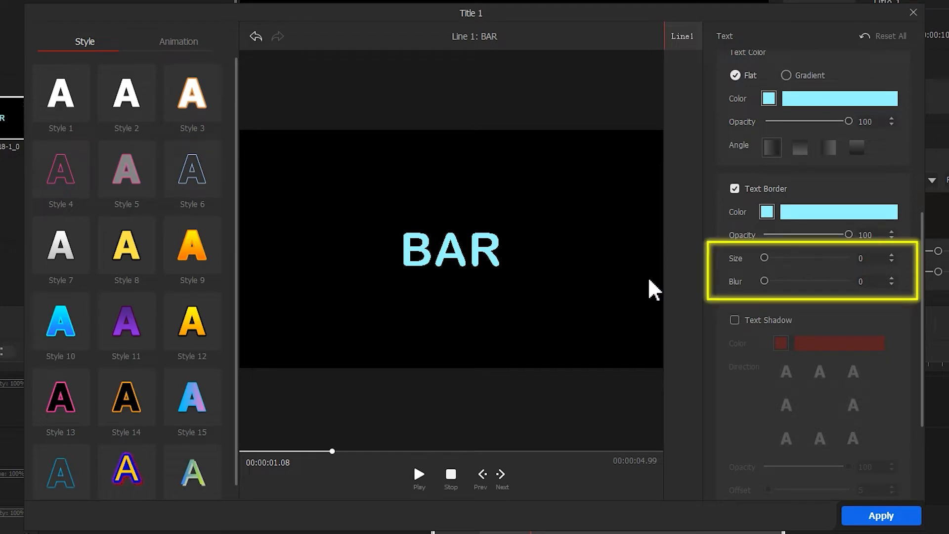
drag(764, 257, 861, 257)
drag(771, 284, 889, 279)
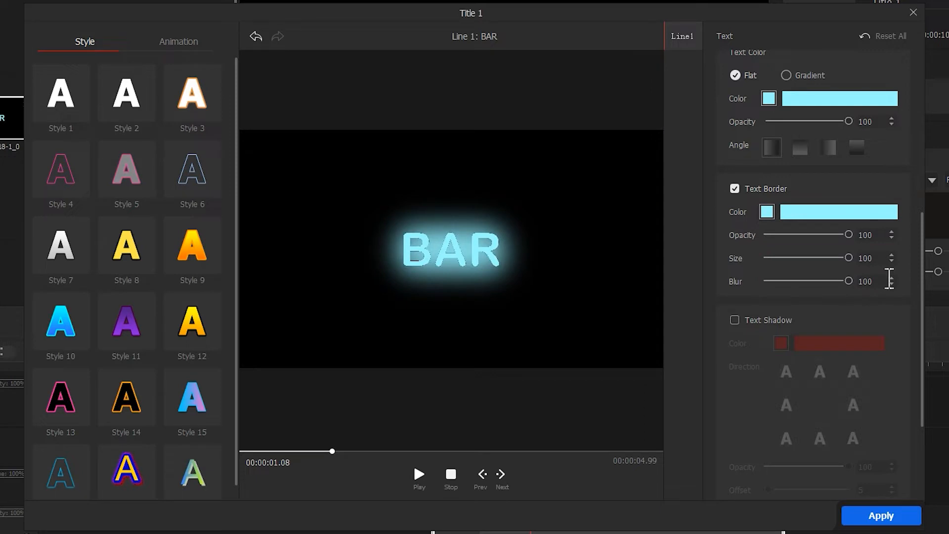
Step: Enable the title's text shadow in #99f9ff sampled from the letters, and apply the title changes
click(766, 322)
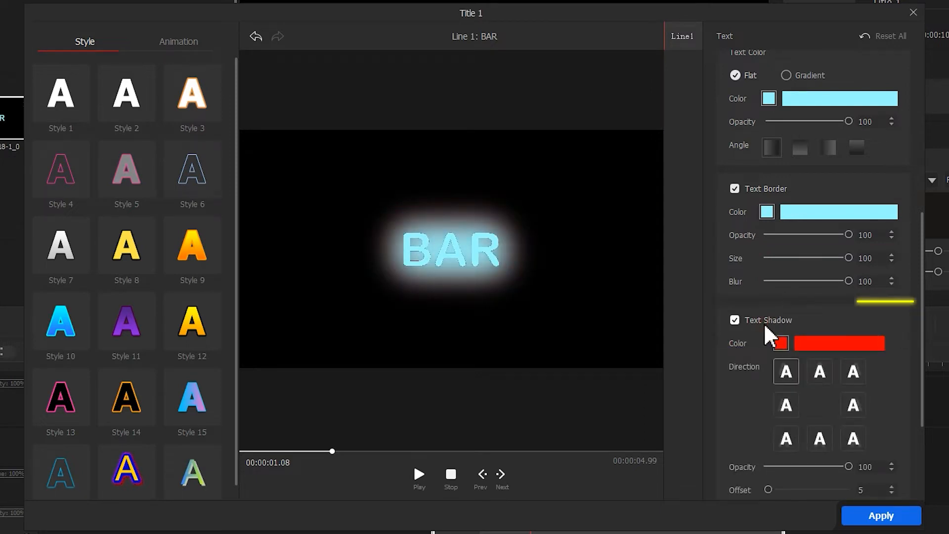
click(781, 343)
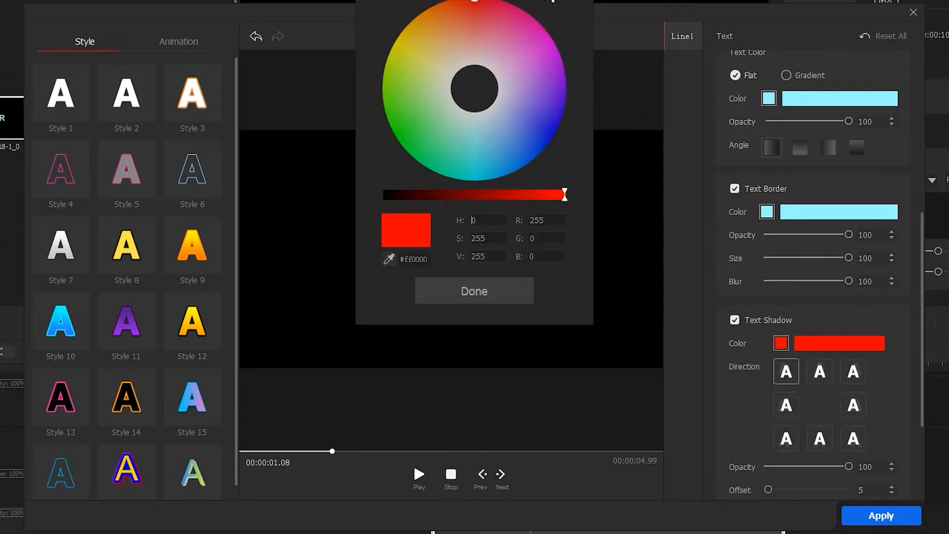
drag(565, 1, 755, 9)
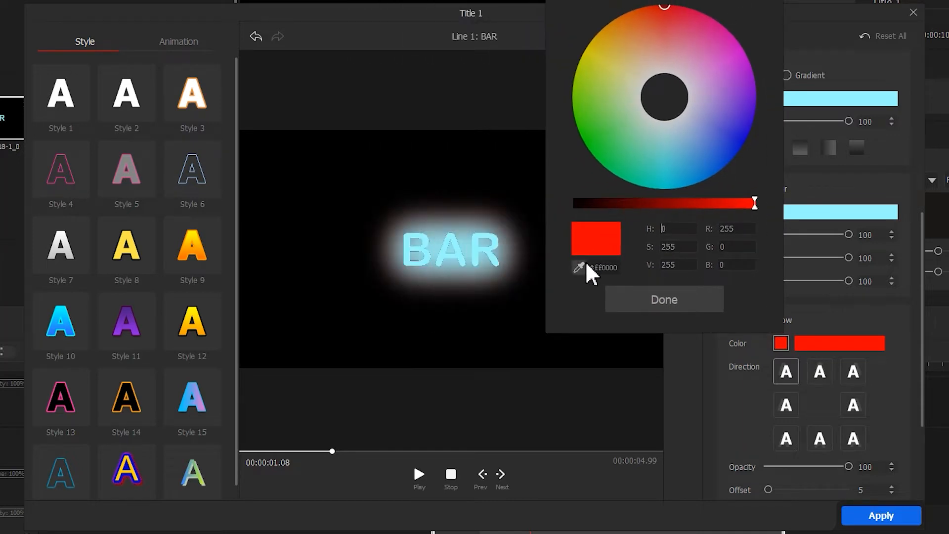
click(478, 246)
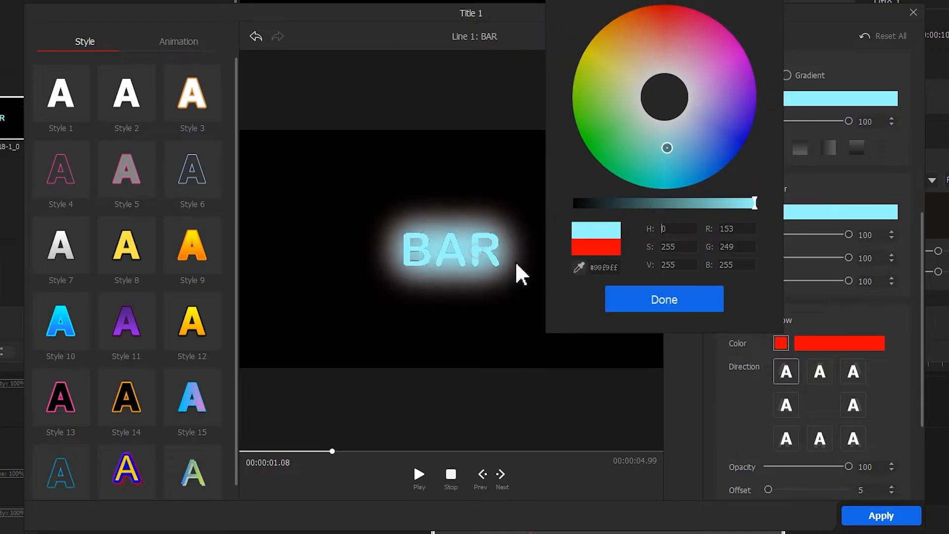
click(640, 300)
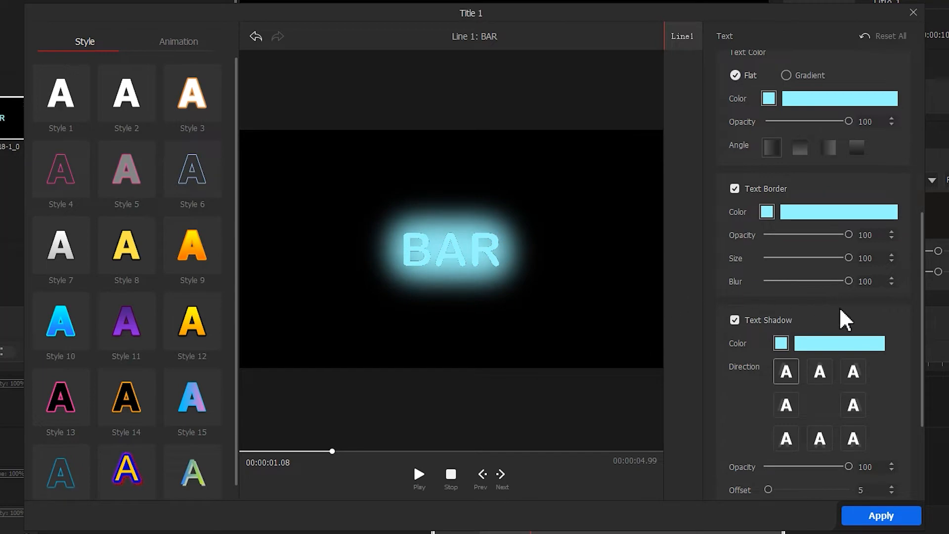
drag(923, 339, 924, 393)
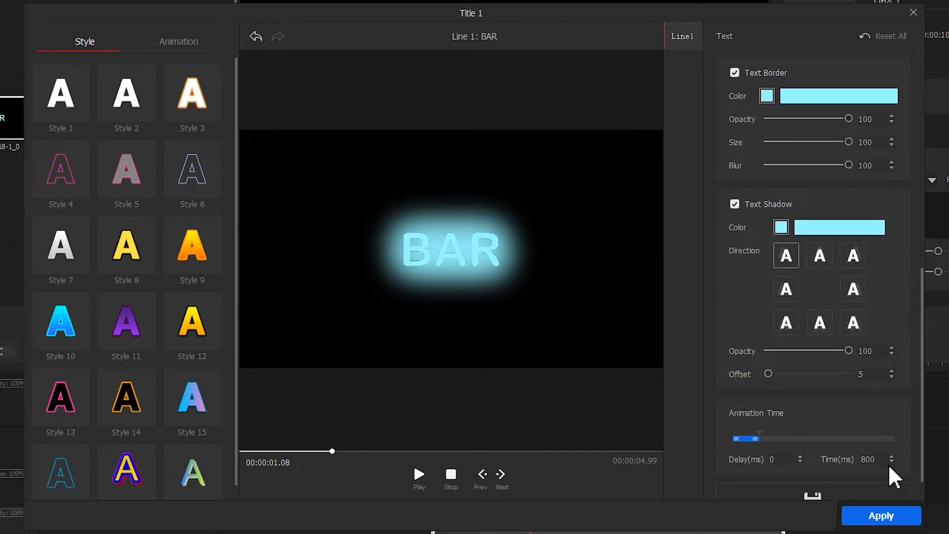
click(893, 514)
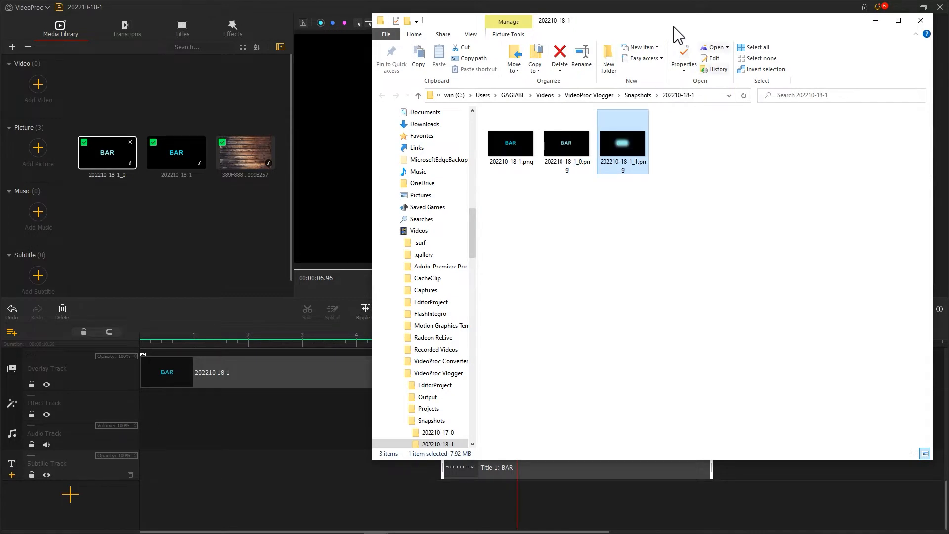
Step: Import the snapshot 202210-18-1_1.png and place it at 0 seconds on a new overlay track directly below the video track
drag(642, 143, 250, 163)
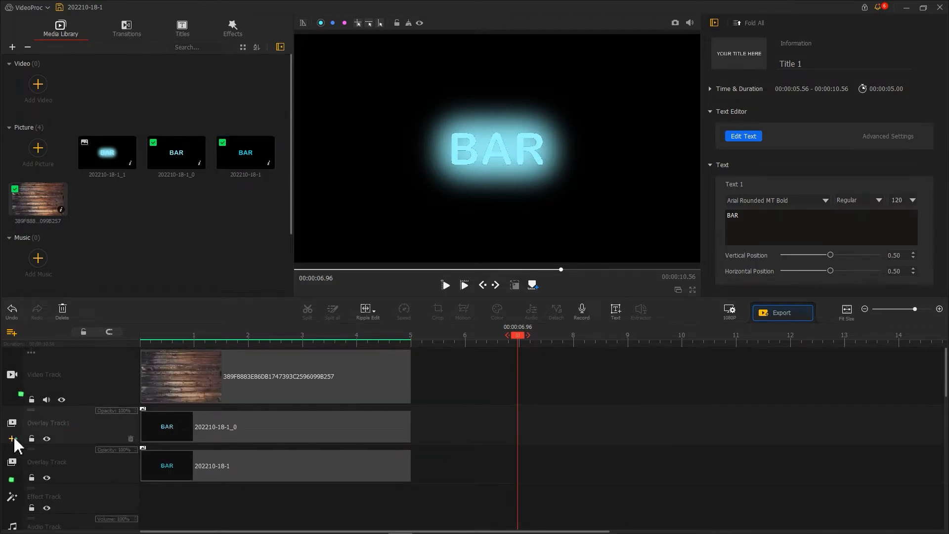
click(12, 438)
scroll(19, 432, up, 3)
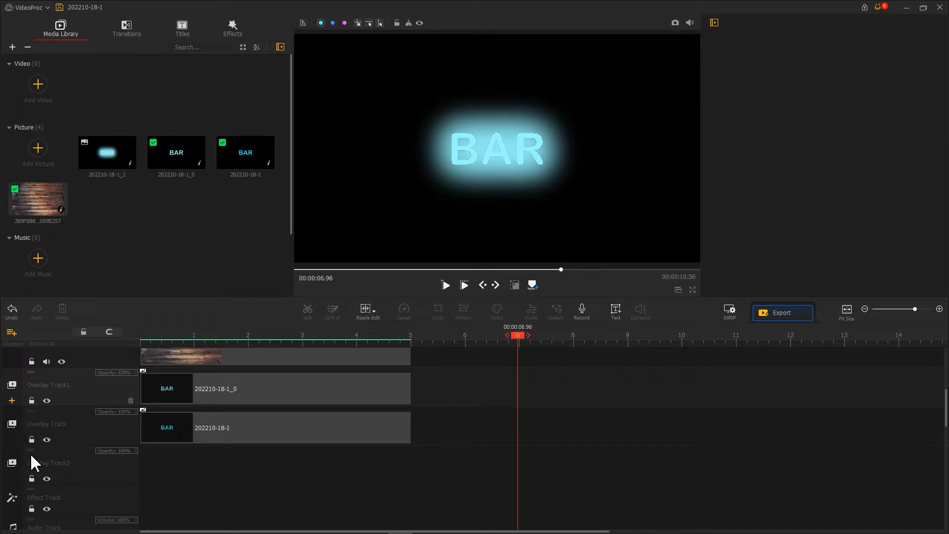
drag(30, 453, 33, 372)
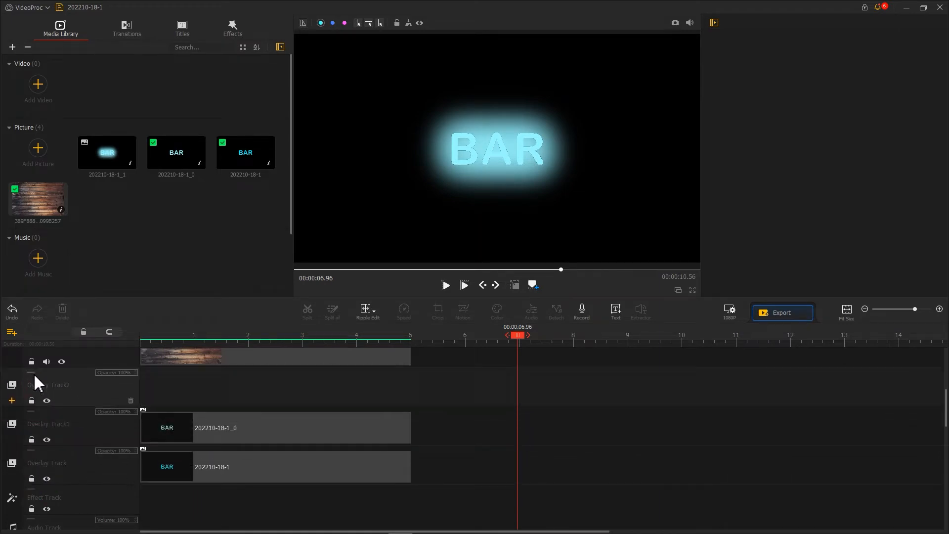
drag(102, 162, 137, 403)
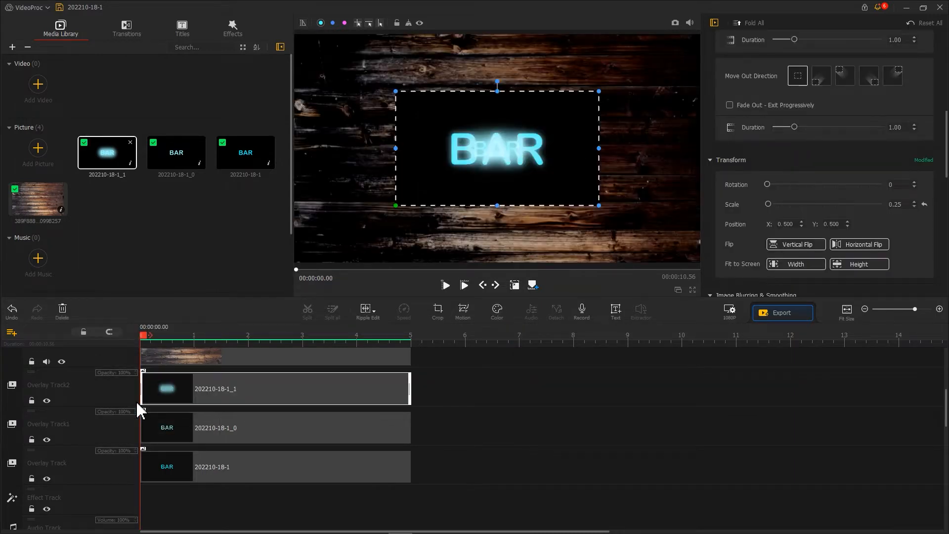
Step: Enlarge the 202210-18-1_1 overlay to scale 1.00 so it fills the whole frame
drag(394, 209, 296, 262)
drag(596, 93, 697, 30)
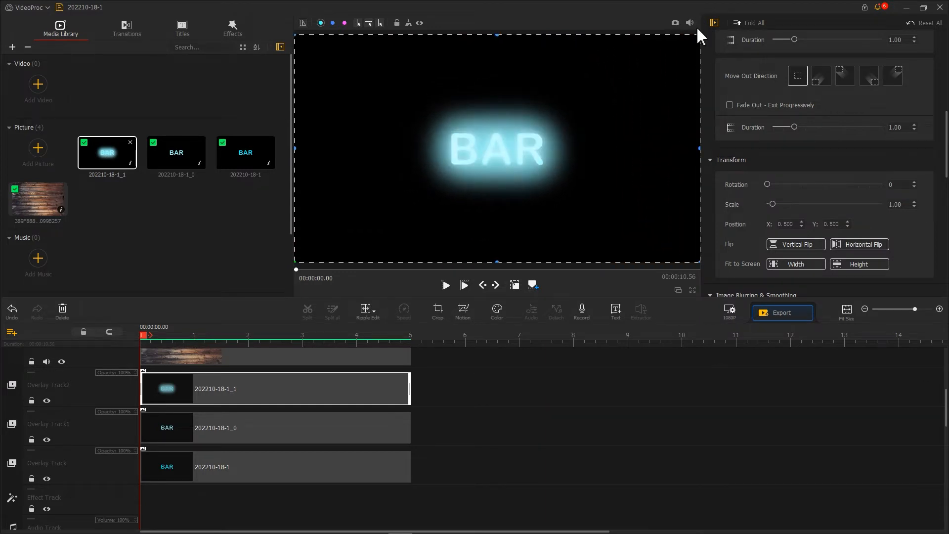
Step: Change the 202210-18-1_1 overlay's blending so its black background drops out over the wood, and reduce its opacity to 0.88
drag(947, 166, 939, 292)
drag(923, 171, 923, 185)
click(758, 223)
drag(946, 266, 943, 72)
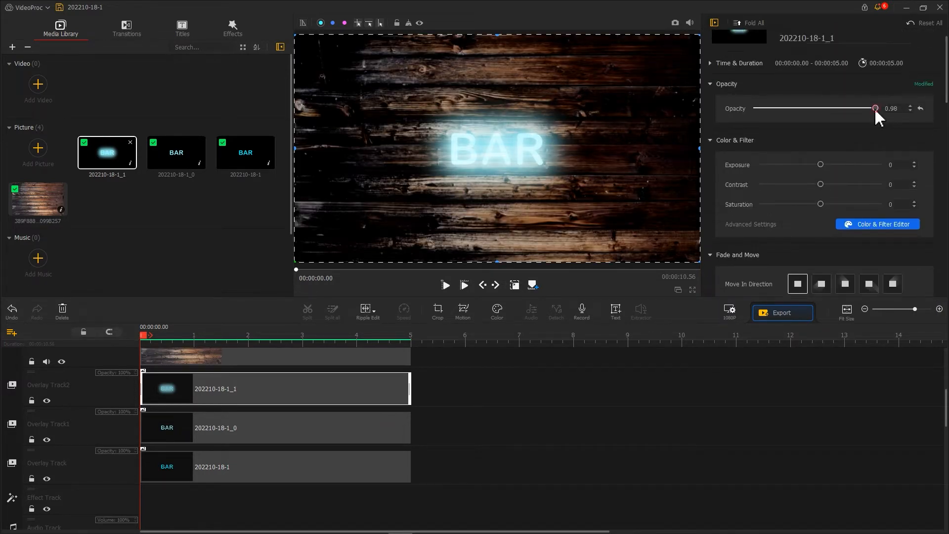
drag(876, 108, 853, 108)
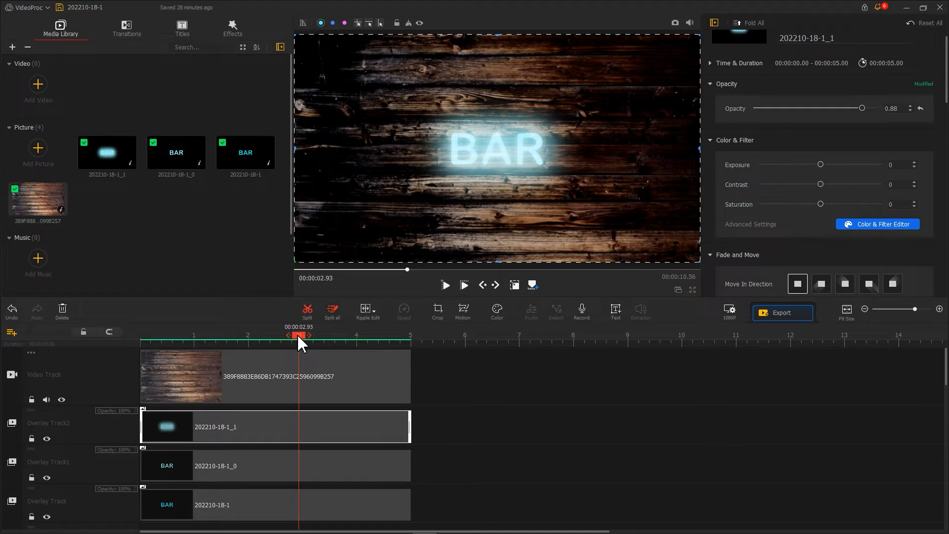
Step: Reopen the BAR title in the text editor and turn off its text border and text shadow
drag(298, 341, 509, 345)
scroll(523, 376, down, 3)
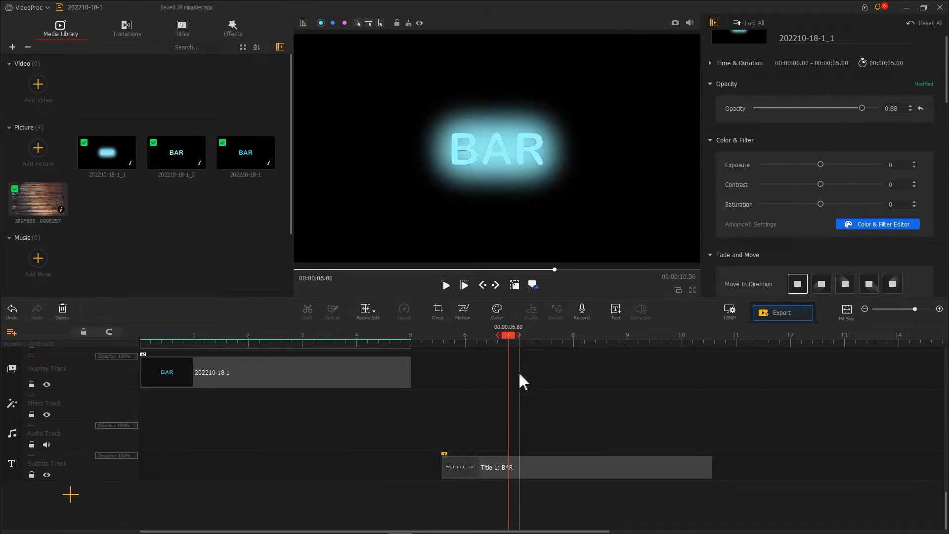
click(509, 463)
click(736, 138)
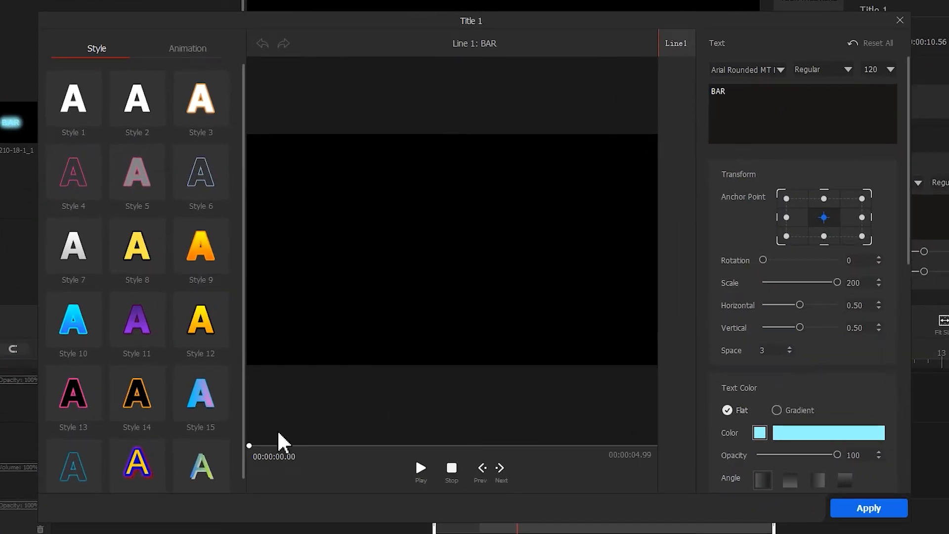
drag(249, 445, 356, 445)
drag(909, 201, 910, 339)
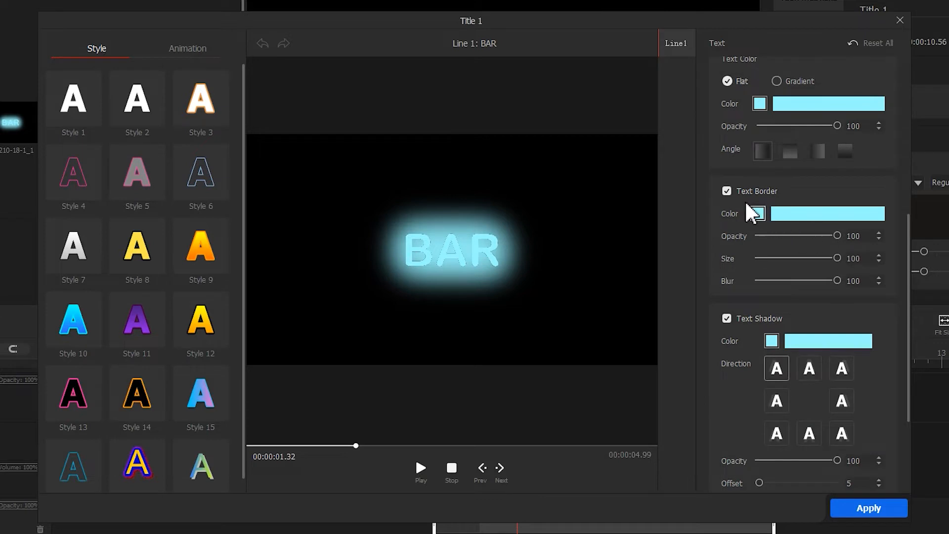
click(727, 190)
click(726, 318)
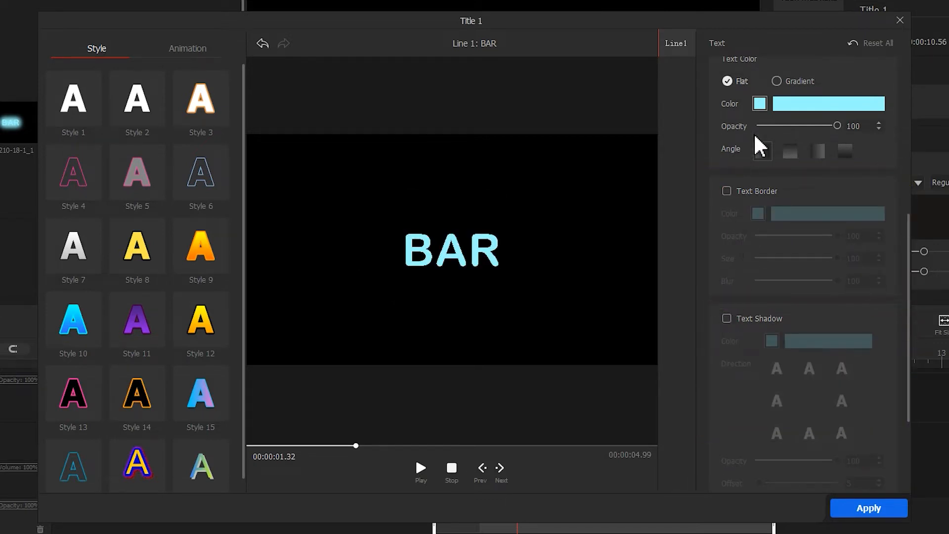
Step: Set the title's text color to black, #000000, and apply the change
click(756, 104)
drag(546, 203, 370, 205)
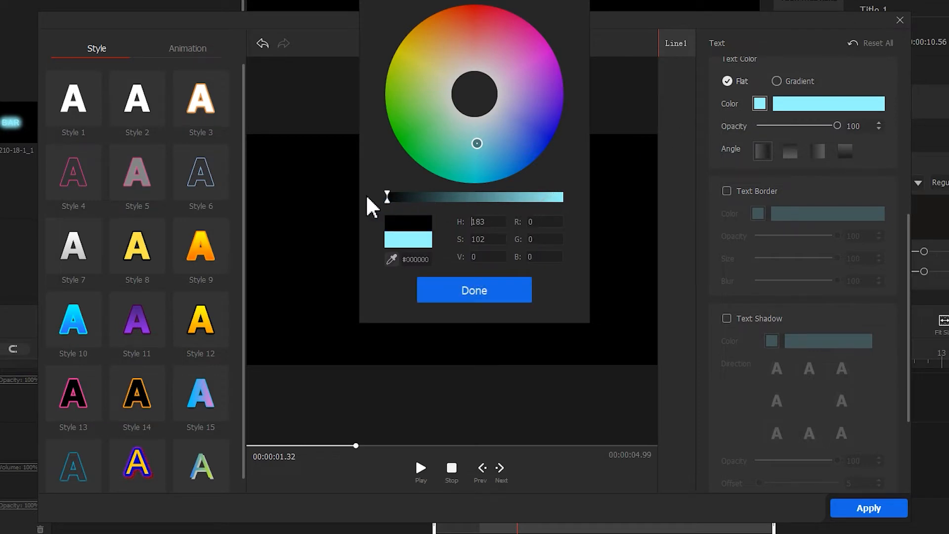
click(464, 287)
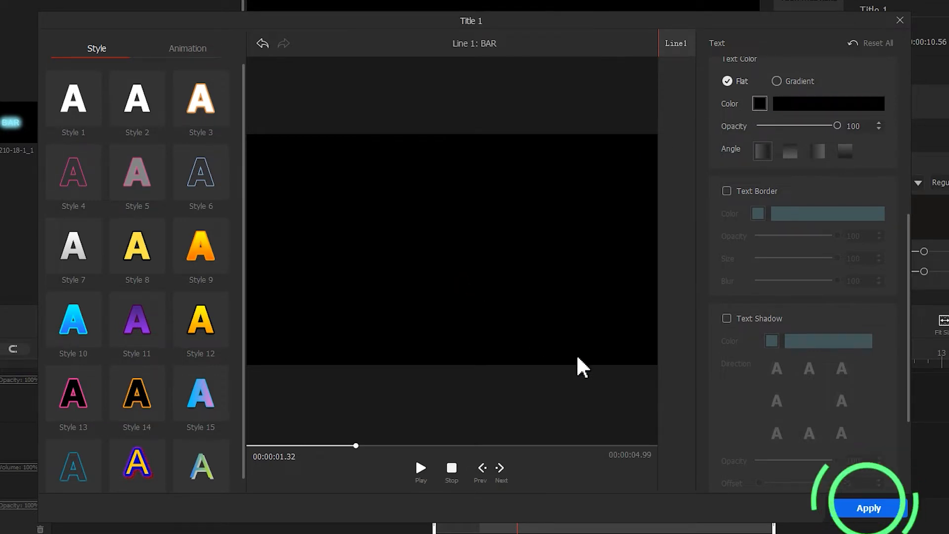
click(879, 510)
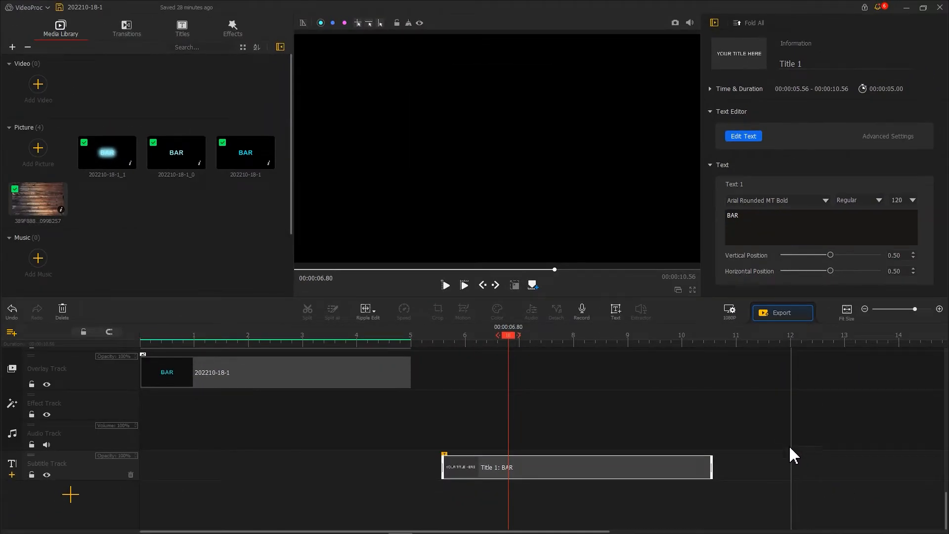
Step: Change the project's background color to White, keeping the 1920 x 1080 resolution
click(730, 311)
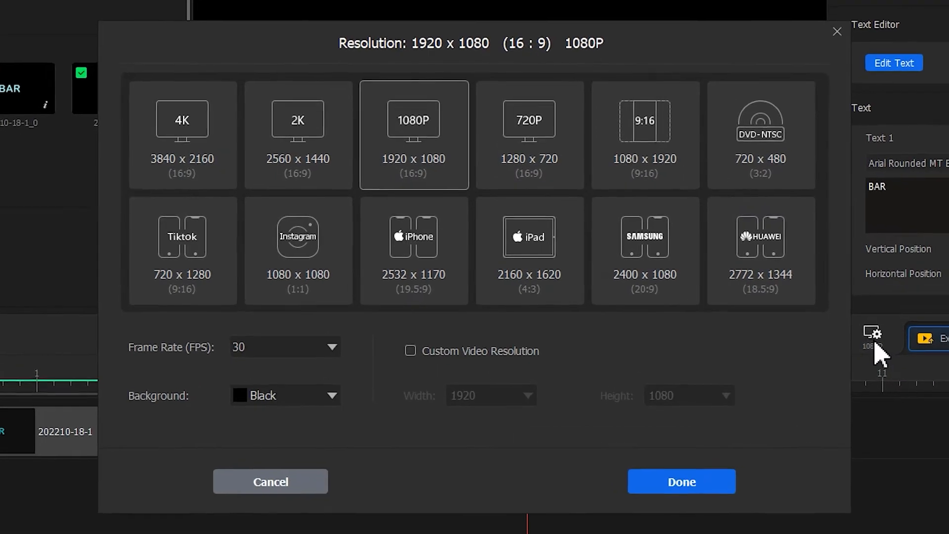
click(325, 400)
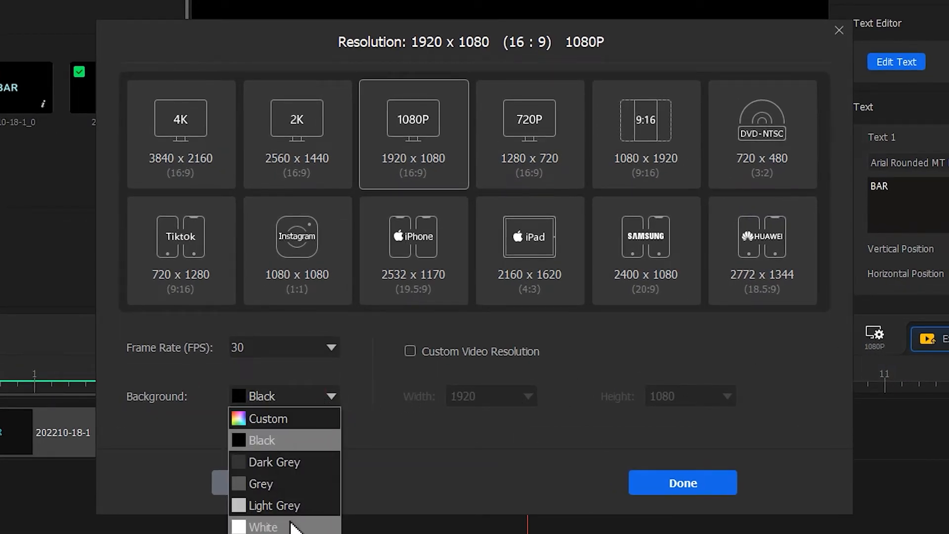
click(296, 525)
click(655, 484)
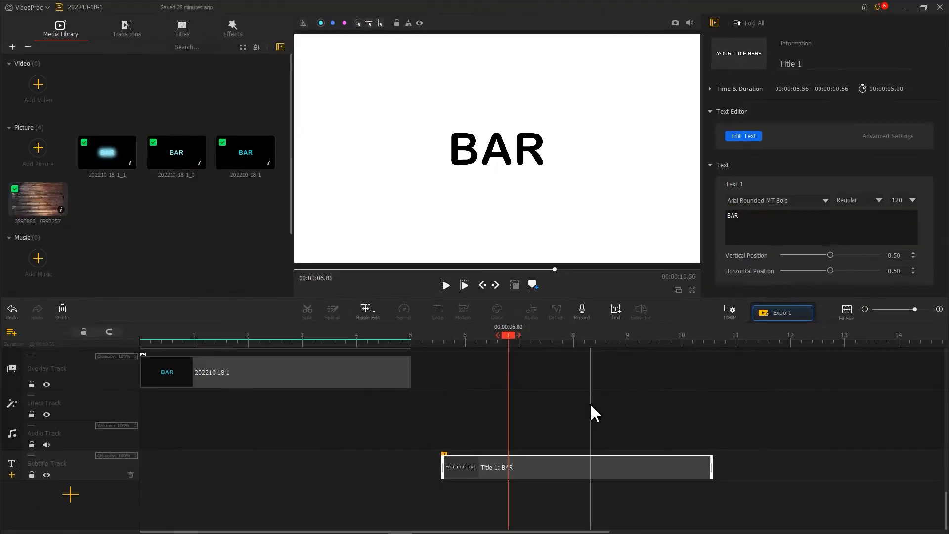
Step: Take a snapshot of the black title on white and import 202210-18-1_2.png into the media library's pictures
click(673, 25)
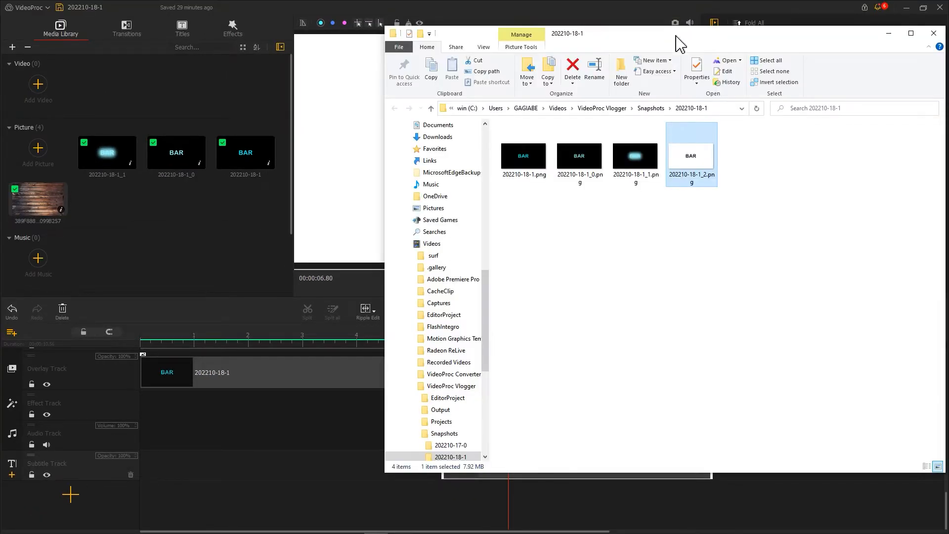
drag(691, 170, 230, 197)
Step: Return the playhead to the start of the timeline and add another overlay track
drag(503, 351, 148, 339)
scroll(167, 407, up, 3)
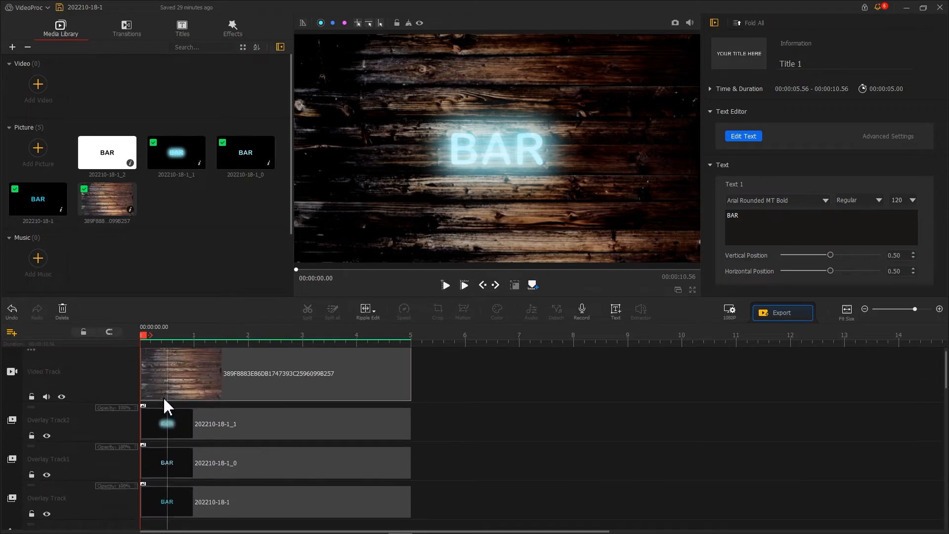
mouse_move(93, 424)
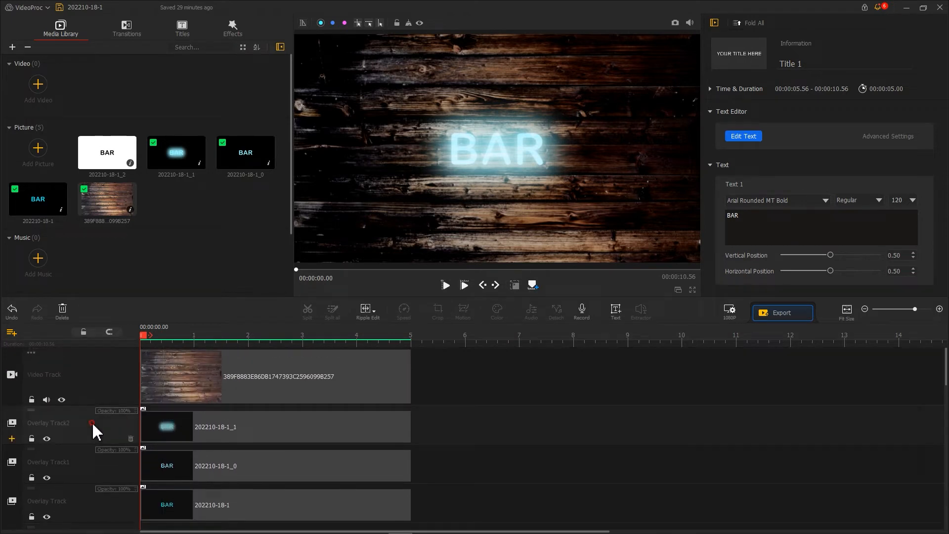
click(12, 438)
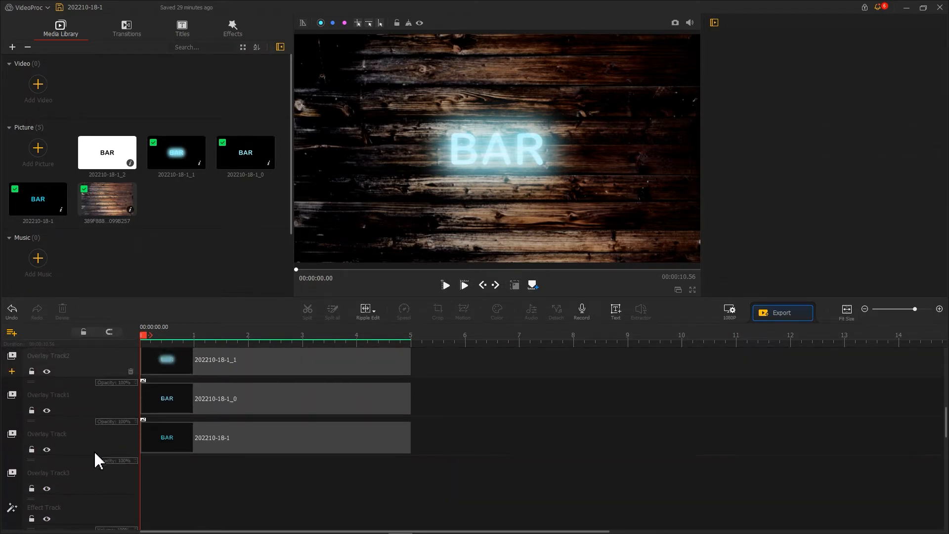
Step: Move the new overlay track between Overlay Track2 and Overlay Track1 and place picture 202210-18-1_2 at its start
drag(31, 462, 25, 401)
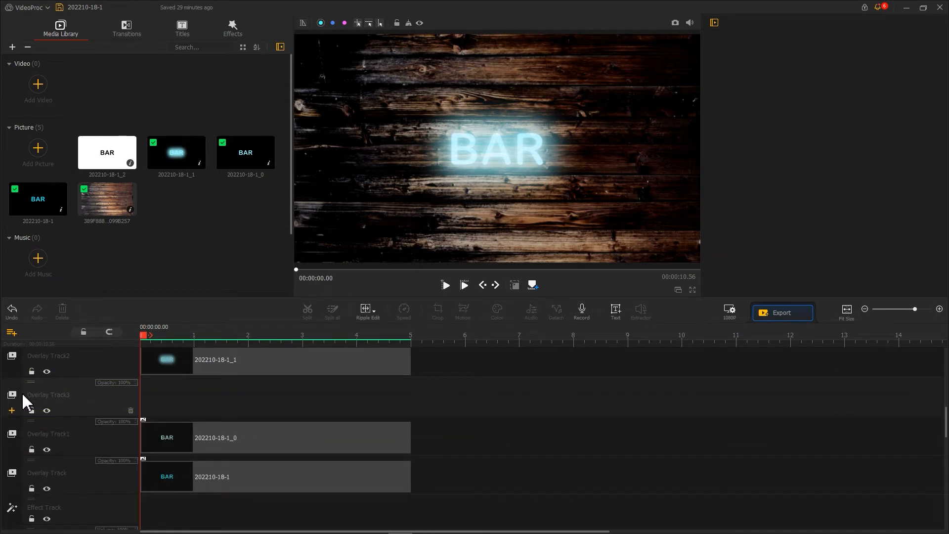
drag(125, 152, 142, 475)
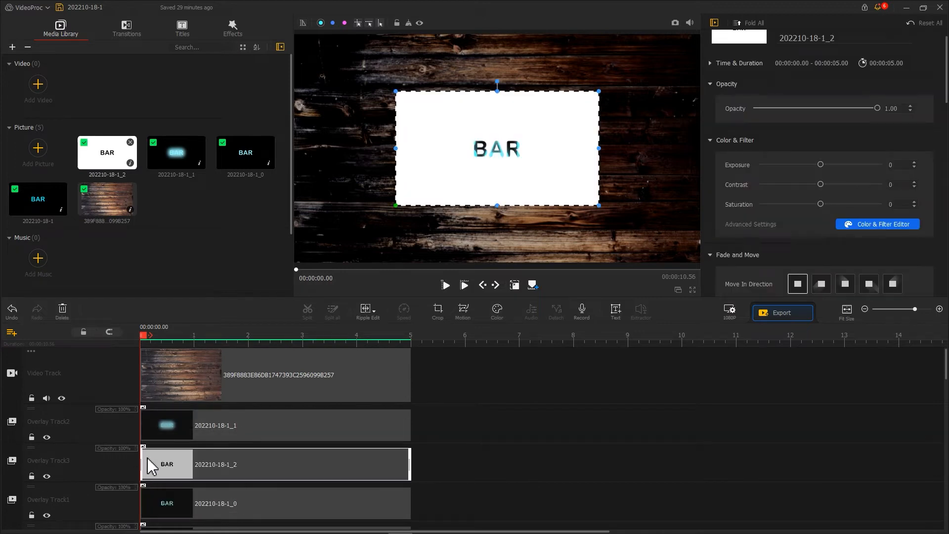
Step: Enlarge the 202210-18-1_2 overlay to fill the whole frame and set its blend mode to Darken
drag(395, 204, 295, 262)
drag(598, 91, 698, 36)
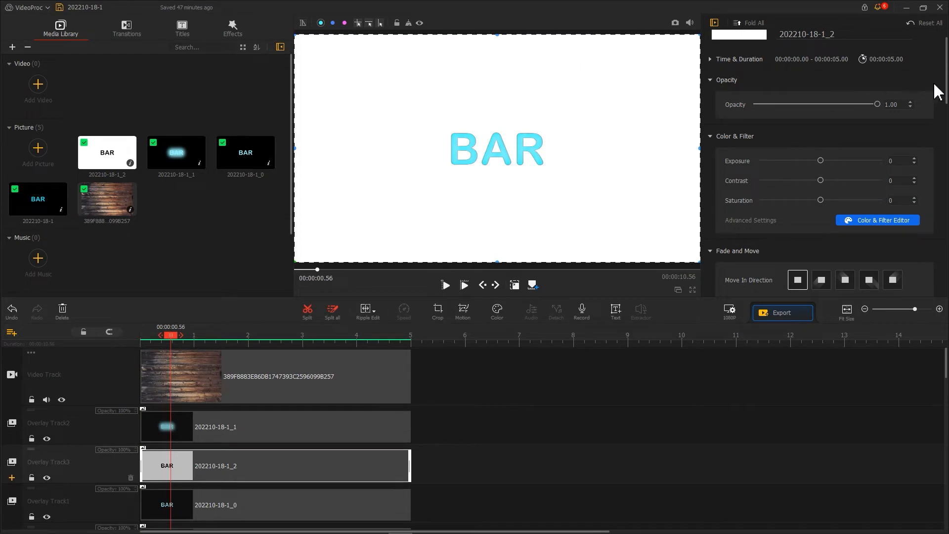
drag(946, 94, 946, 284)
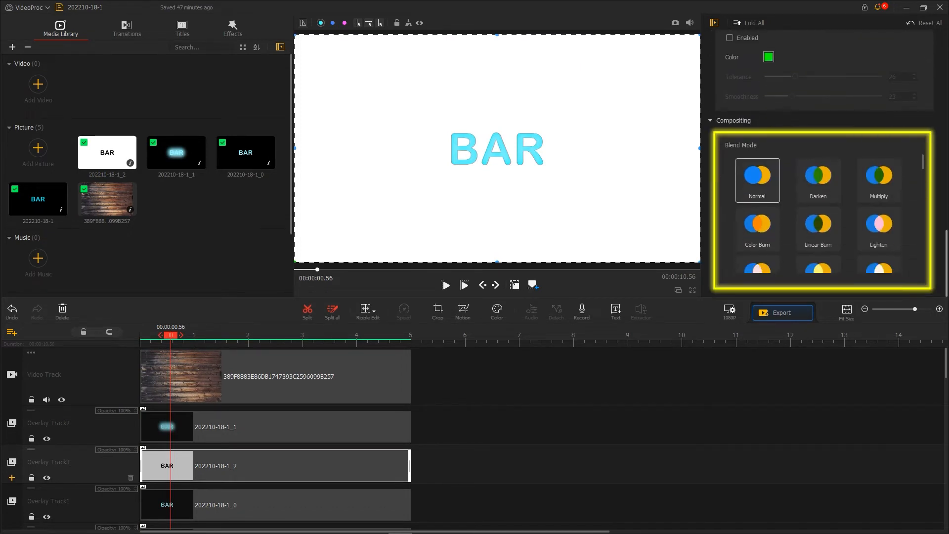
click(826, 192)
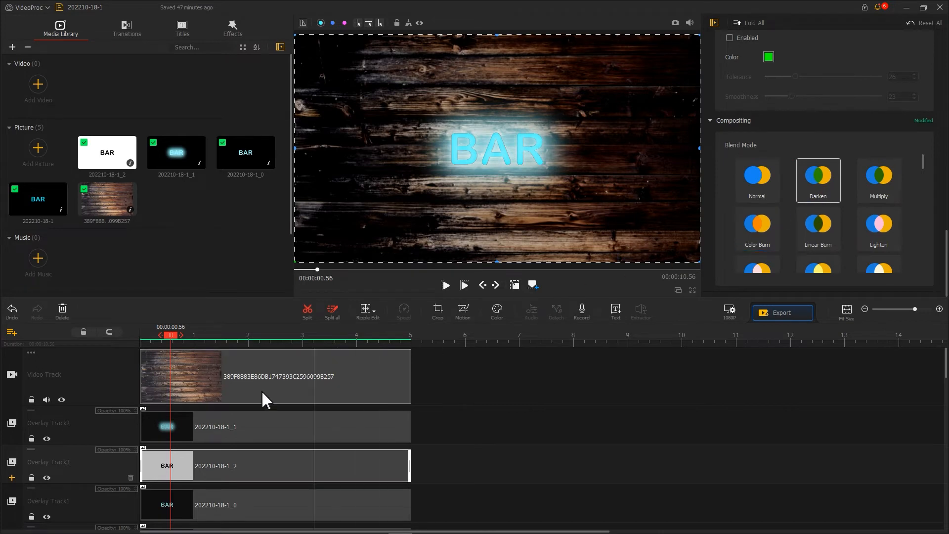
Step: Lock Overlay Track1 and Overlay Track, which hold the two sharp BAR title pictures
scroll(47, 451, down, 2)
click(31, 423)
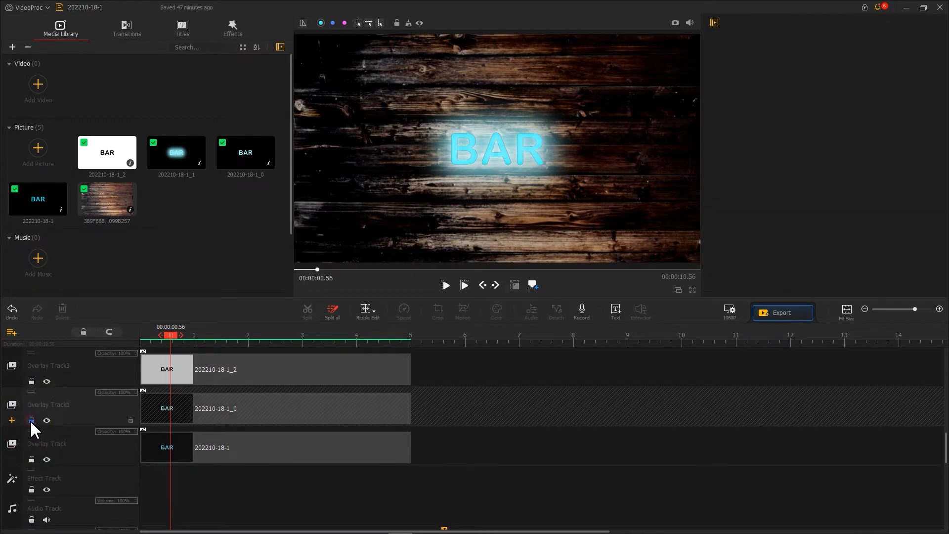
click(32, 461)
Step: Offset the black BAR overlay 202210-18-1_2 to position X 0.509, Y 0.491 and lower its opacity
click(412, 159)
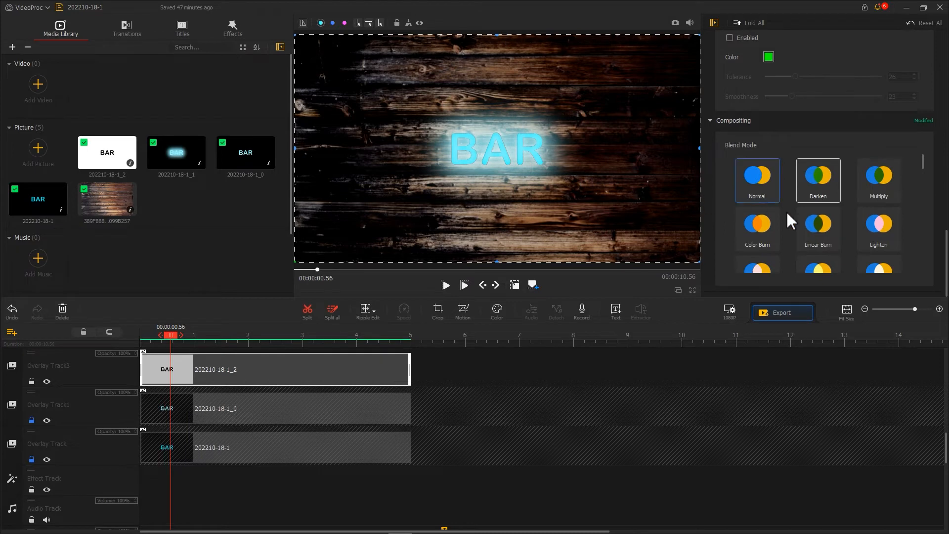
drag(946, 273, 946, 156)
click(801, 208)
click(801, 208)
click(801, 208)
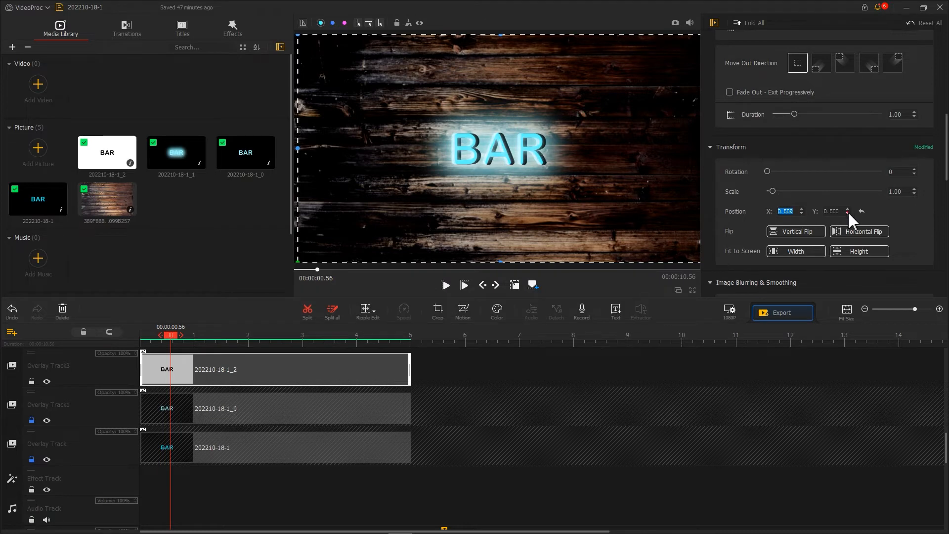
click(847, 213)
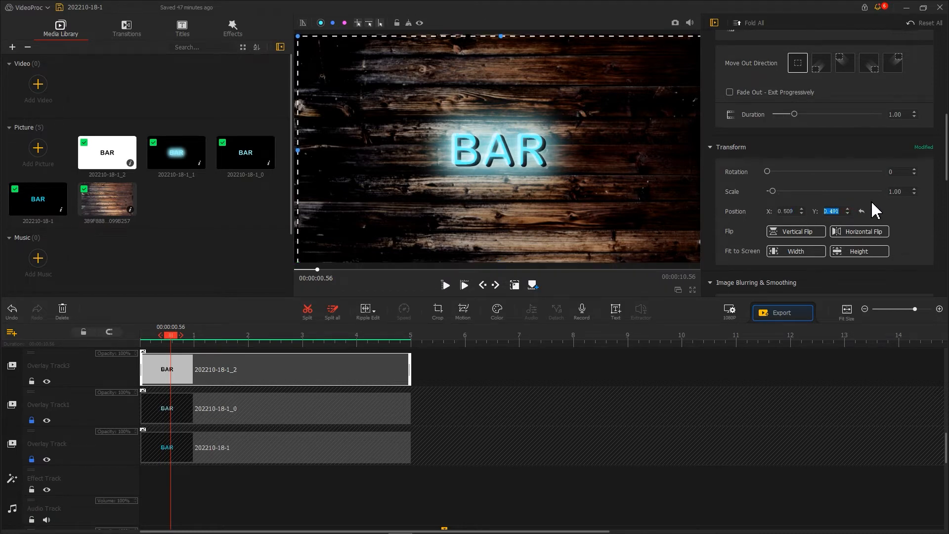
scroll(947, 172, up, 5)
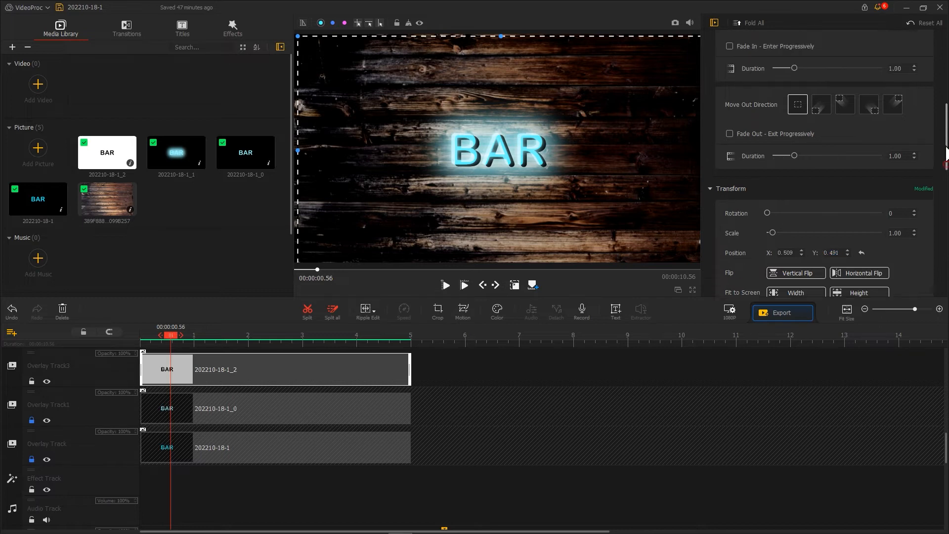
drag(876, 112, 814, 119)
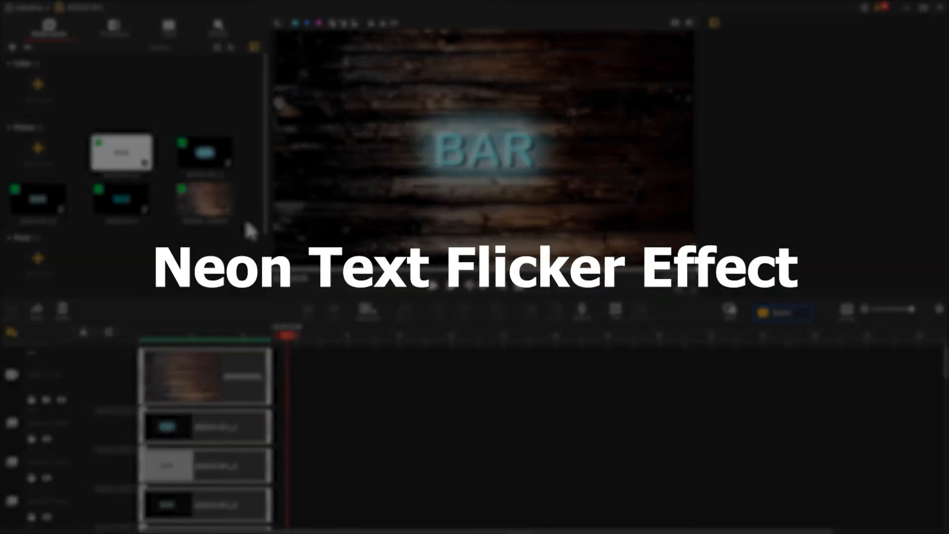
Step: Split the clips on all tracks at 00:00:00.56 and at three further points up to 00:00:01.43
drag(281, 352, 210, 341)
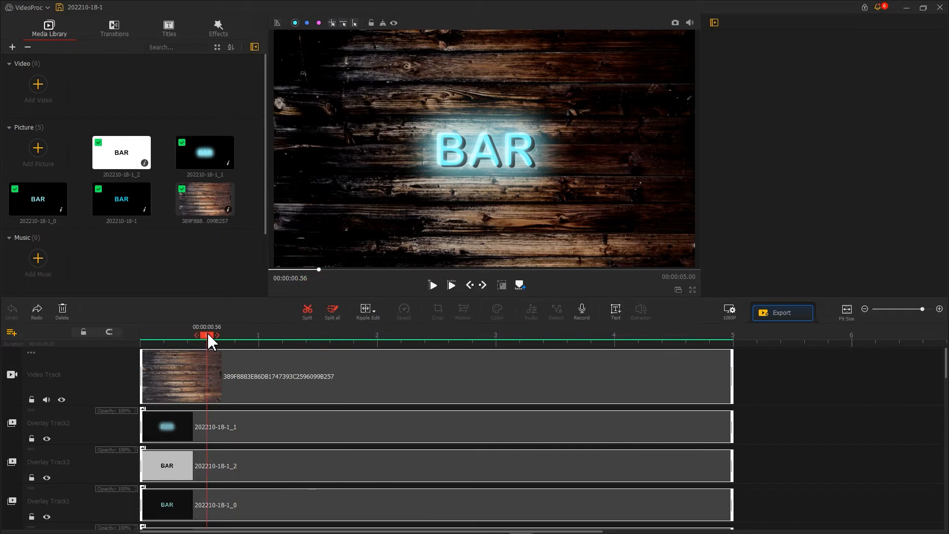
click(338, 318)
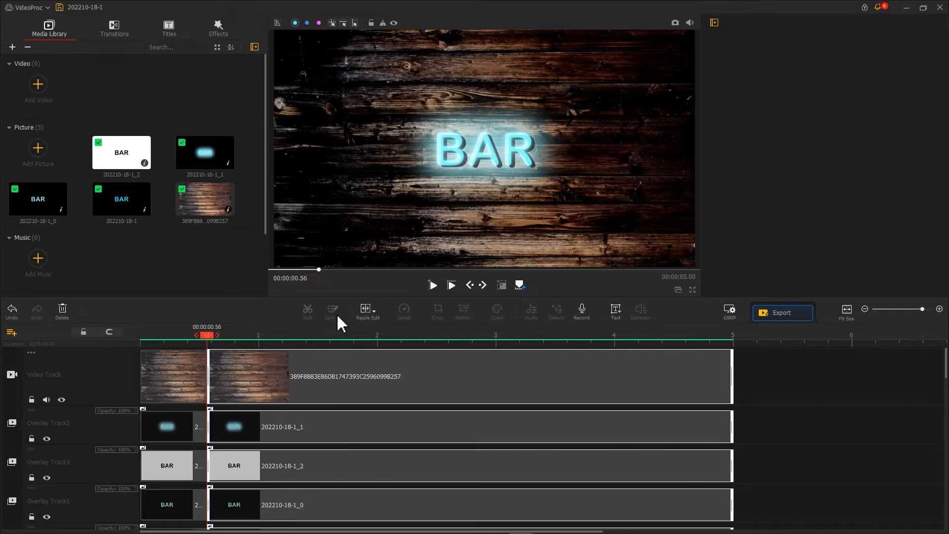
click(251, 336)
click(332, 312)
click(280, 336)
click(332, 312)
click(307, 336)
click(332, 312)
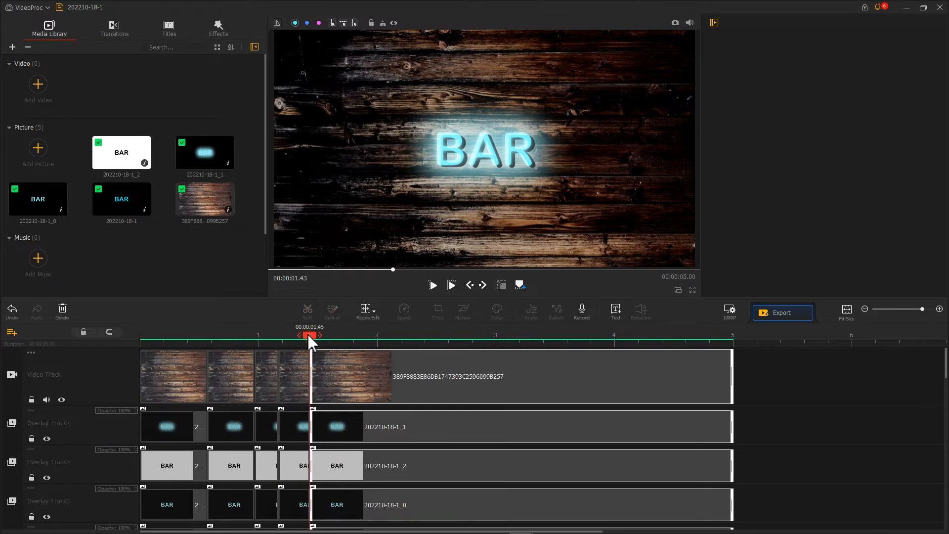
Step: Split the clips on all tracks at three more points between 00:00:01.43 and 00:00:02.23
click(334, 337)
click(332, 312)
click(368, 336)
drag(393, 341, 412, 341)
click(332, 312)
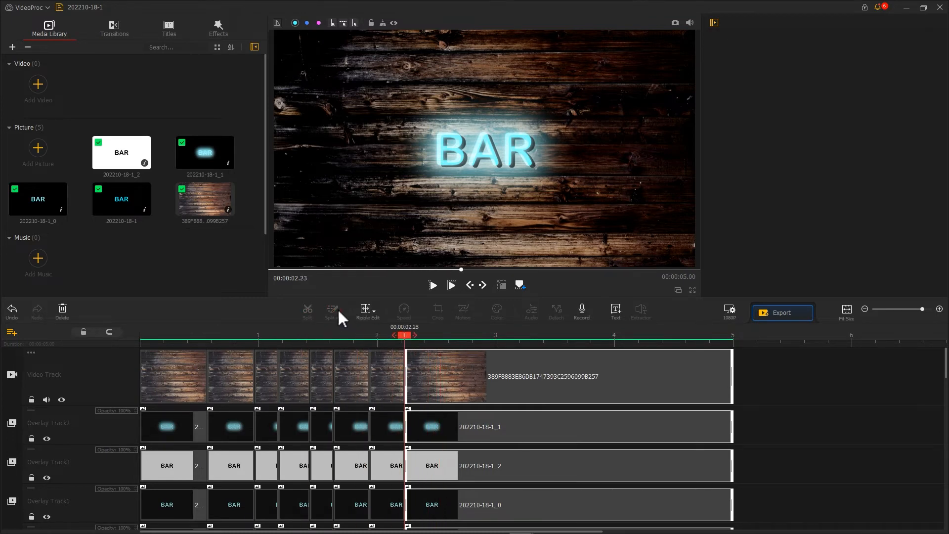
Step: Delete the first segment, before 00:00:00.56, from all four overlay tracks
scroll(271, 381, down, 1)
click(198, 378)
key(Delete)
click(193, 403)
key(Delete)
click(181, 444)
key(Delete)
click(181, 484)
key(Delete)
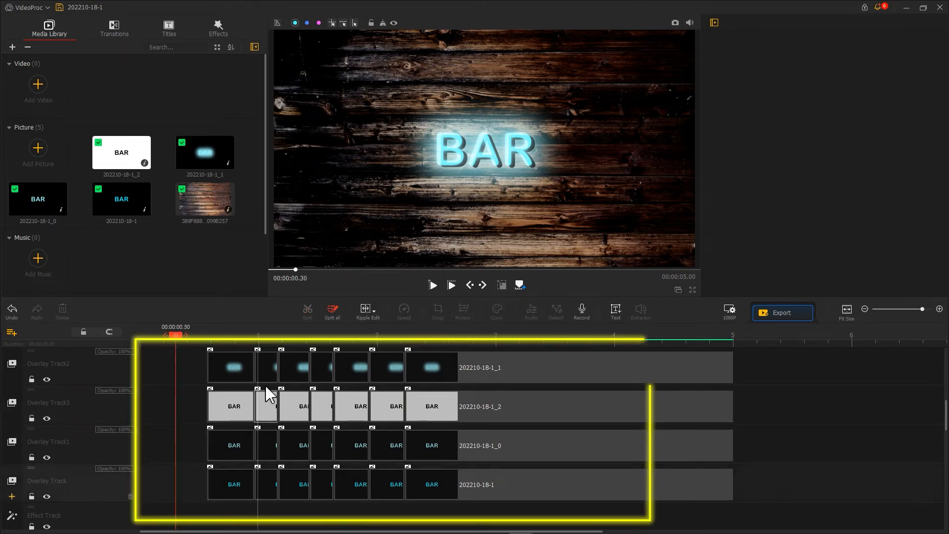
Step: Delete the third segment, the short one just before the one-second mark's neighbouring title, from all four overlay tracks
click(267, 371)
key(Delete)
click(267, 403)
key(Delete)
click(267, 444)
key(Delete)
click(266, 482)
key(Delete)
Step: Delete the fifth and seventh segments from the overlay tracks, keeping the wooden background on the video track
click(319, 405)
key(Delete)
click(320, 447)
key(Delete)
click(321, 481)
key(Delete)
click(388, 370)
key(Delete)
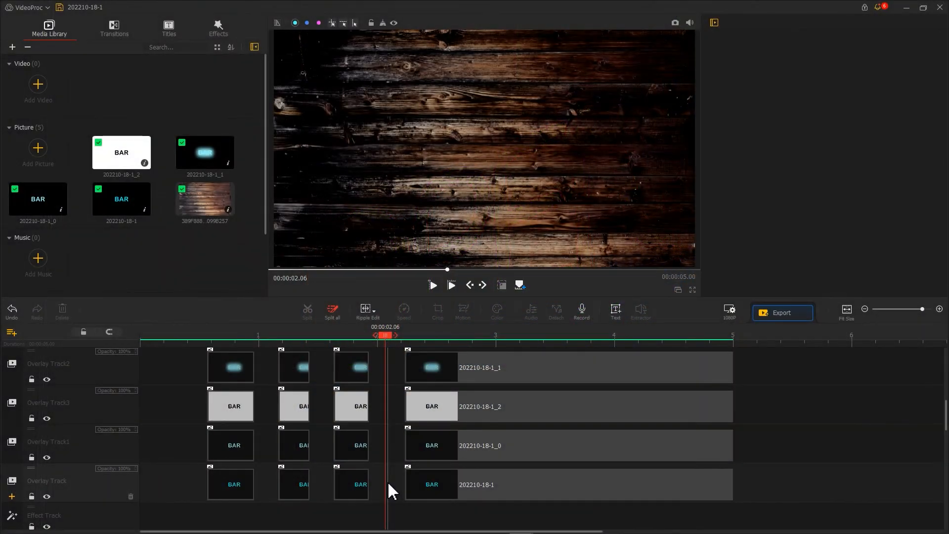
Step: In the Color & Filter Editor, set the second wooden background segment's exposure to -28, contrast to 5 and saturation to -24
scroll(391, 489, up, 1)
drag(386, 341, 230, 342)
click(229, 372)
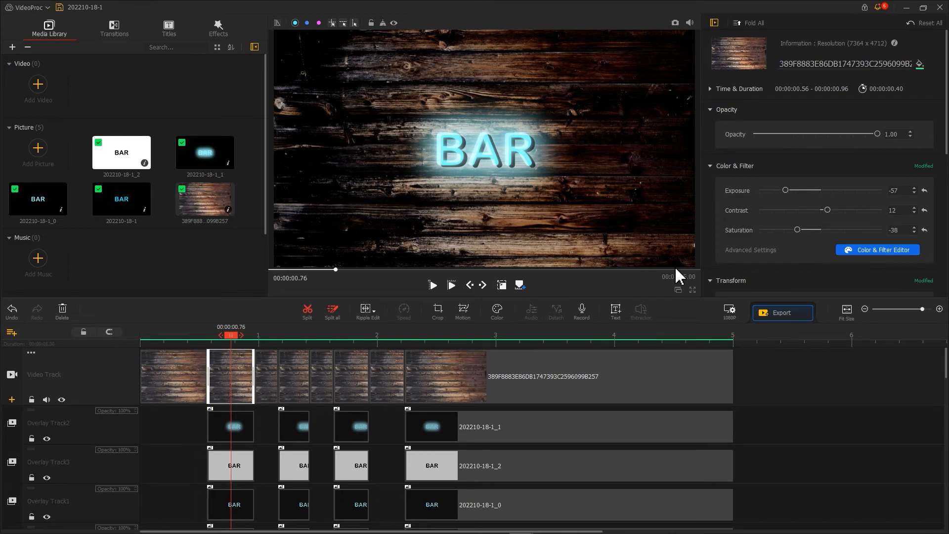
click(859, 250)
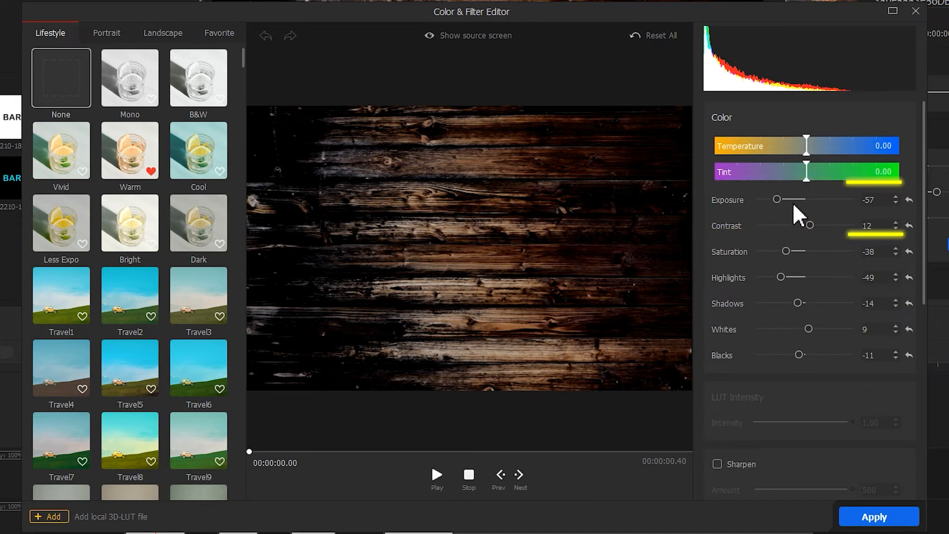
drag(776, 199, 791, 199)
click(792, 251)
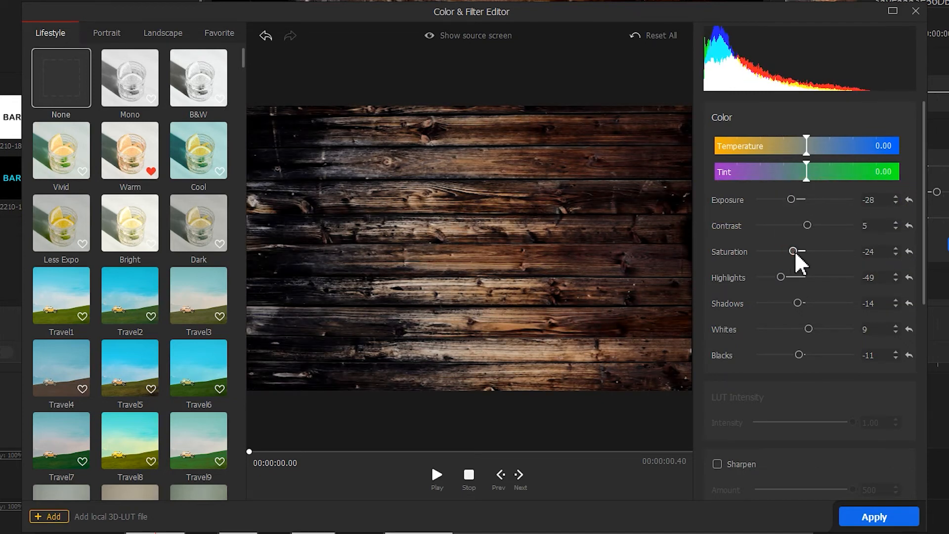
Step: Set the background segment's vignetting to amount -54, roundness 18, feather 72 and inner glow 15, and apply the color changes
scroll(794, 251, down, 10)
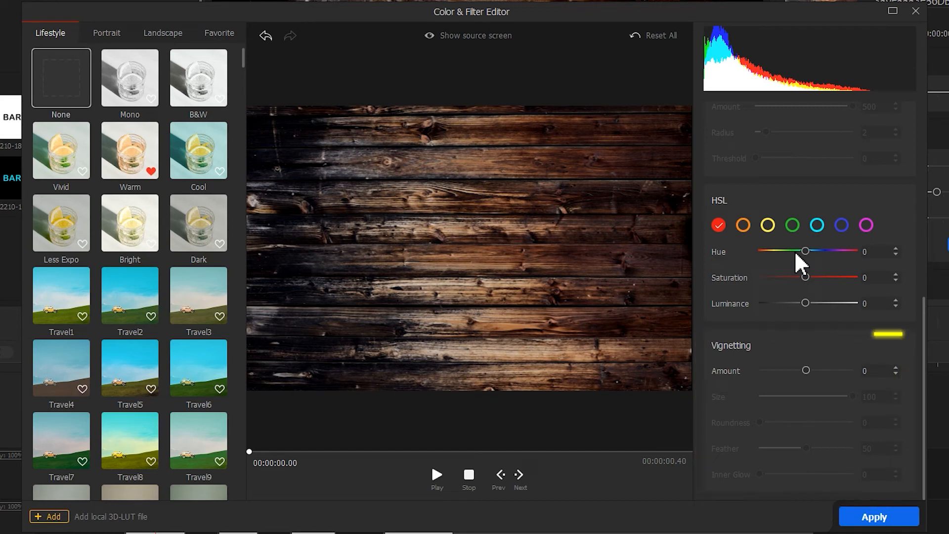
drag(810, 367, 781, 372)
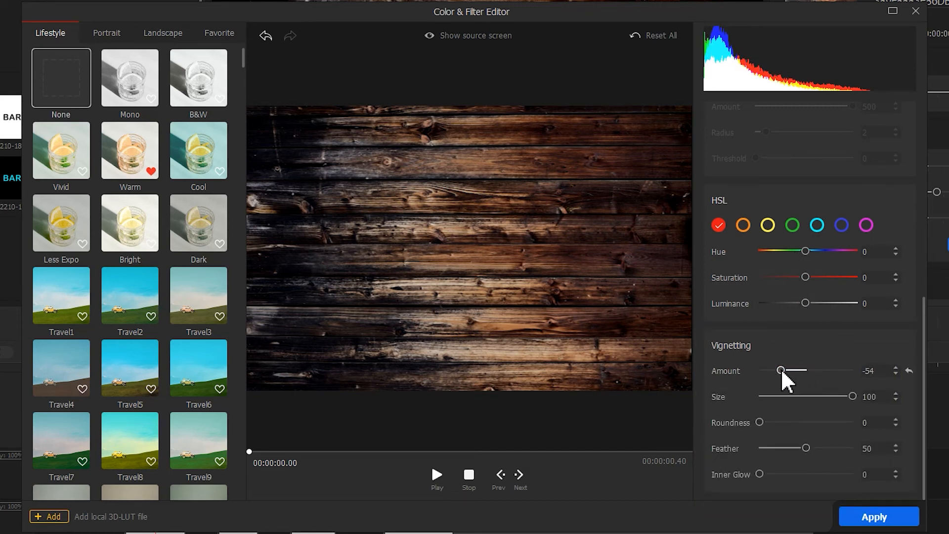
drag(765, 422, 826, 449)
drag(760, 474, 771, 473)
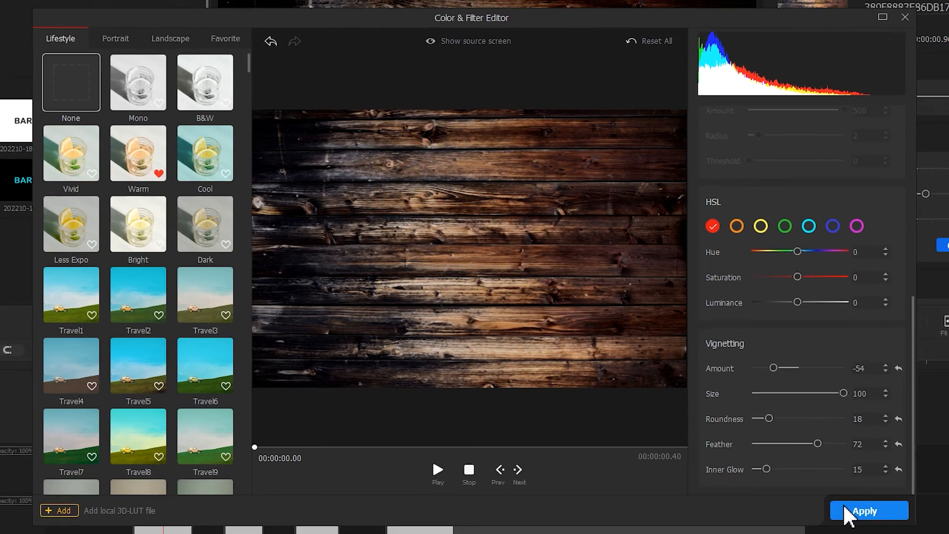
click(845, 514)
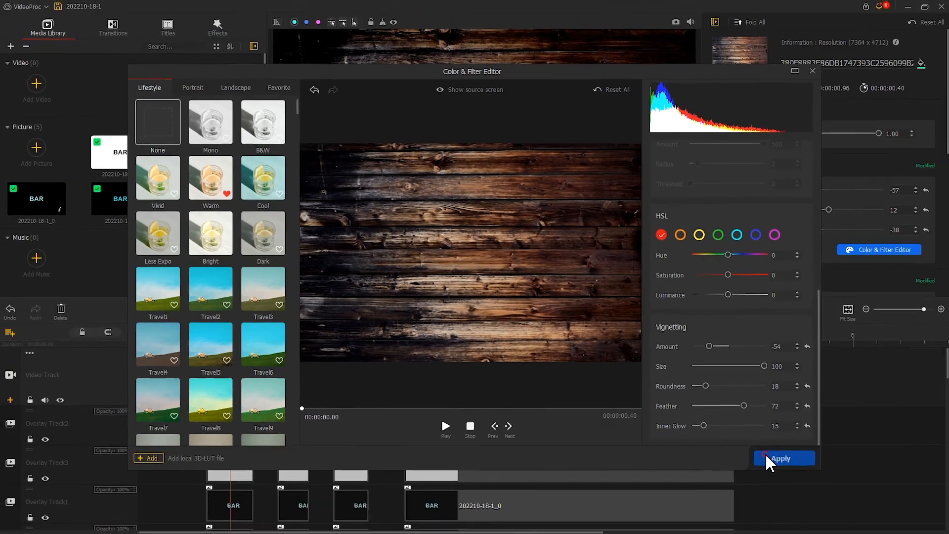
key(ctrl+z)
drag(871, 212, 244, 236)
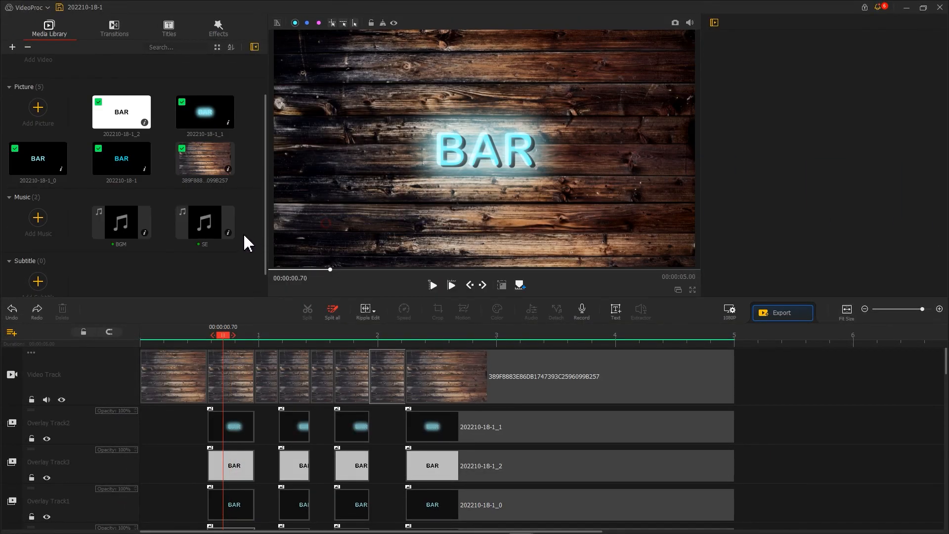
Step: Add the SE sound effect to the timeline and place the BGM music from the timeline's start
scroll(244, 371, down, 5)
drag(201, 224, 327, 406)
drag(121, 223, 148, 454)
scroll(178, 428, up, 5)
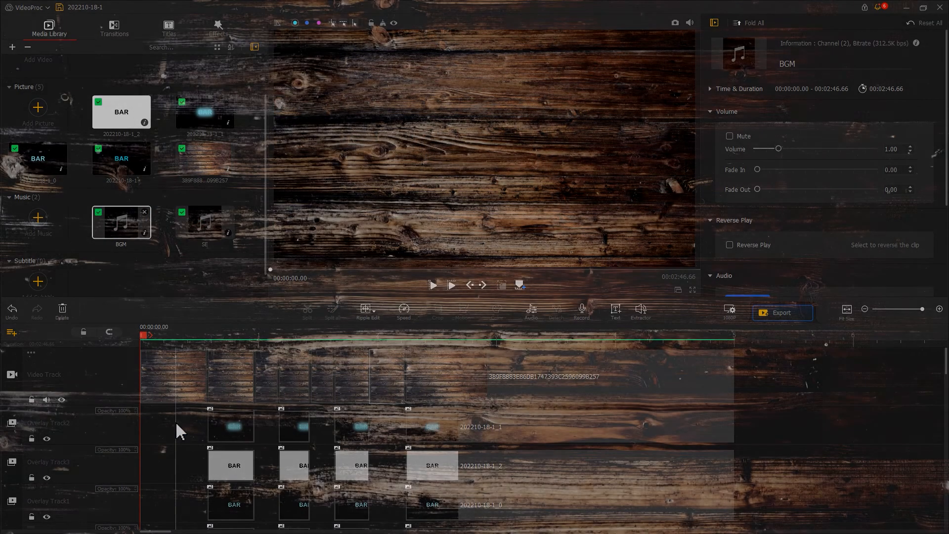